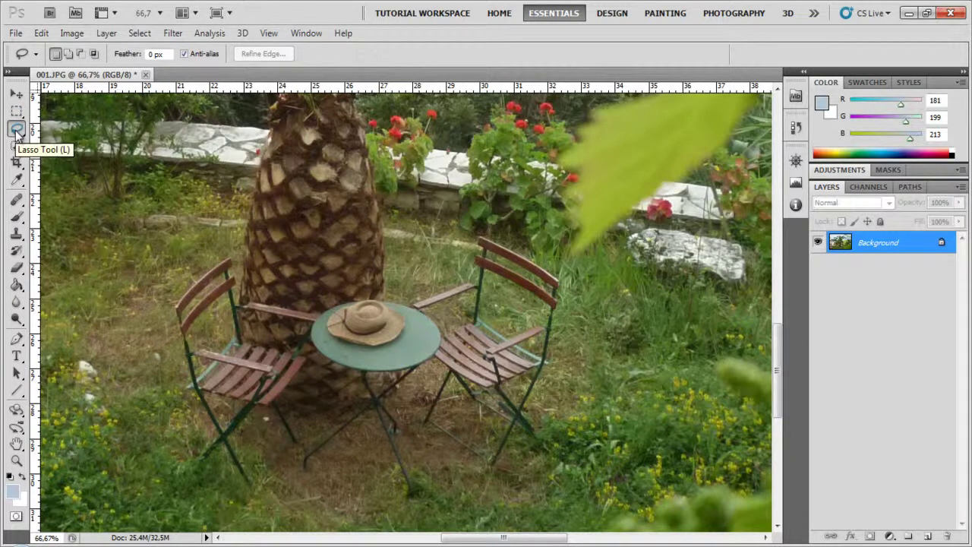
# With the Lasso Tool, outline the round tabletop and hat, then add the area beneath its left side
pyautogui.click(17, 131)
pyautogui.click(61, 130)
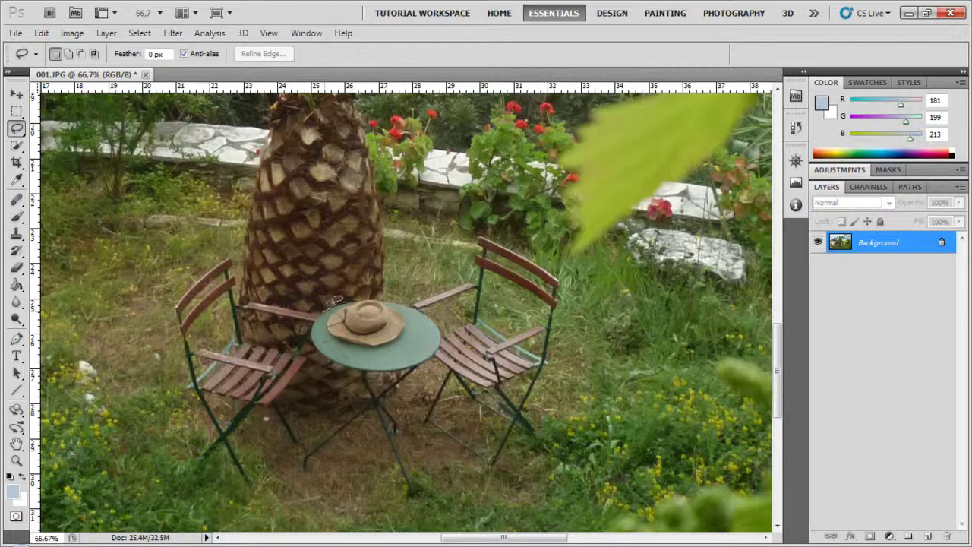
pyautogui.moveTo(327, 307); pyautogui.dragTo(372, 294)
pyautogui.moveTo(331, 319); pyautogui.dragTo(337, 299)
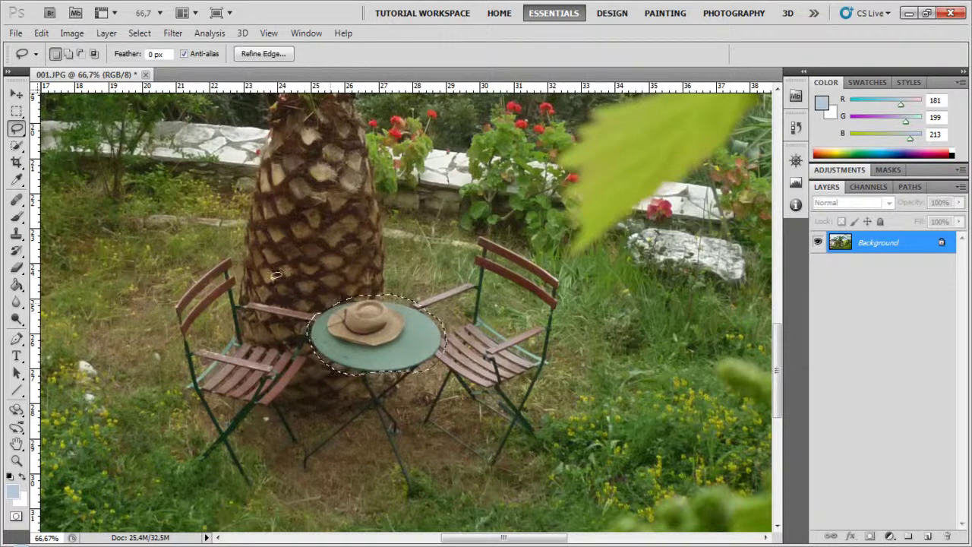
pyautogui.click(69, 55)
pyautogui.moveTo(310, 344)
pyautogui.mouseDown()
pyautogui.moveTo(338, 414)
pyautogui.moveTo(380, 413)
pyautogui.moveTo(389, 367)
pyautogui.mouseUp()
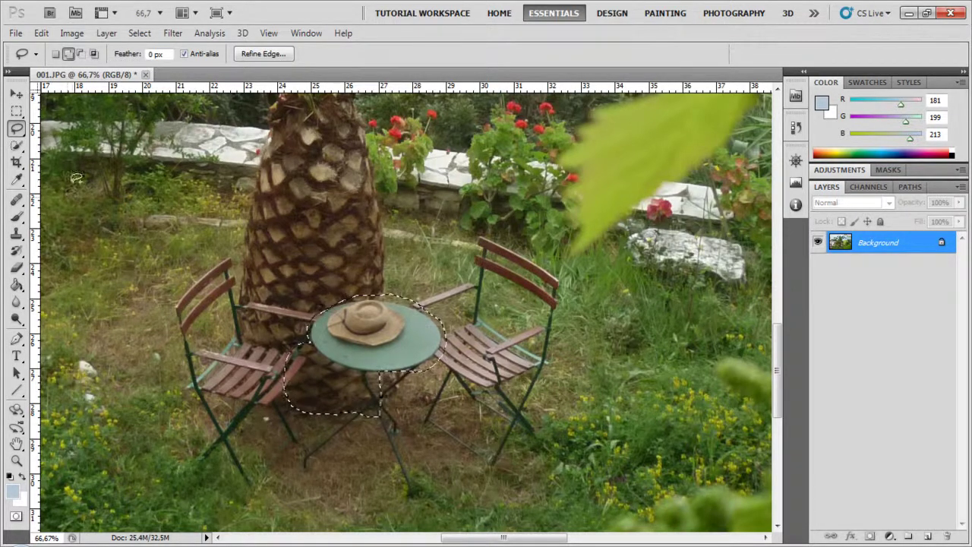
# Switch to the Polygonal Lasso Tool and deselect the earlier table selection
pyautogui.click(21, 133)
pyautogui.click(46, 141)
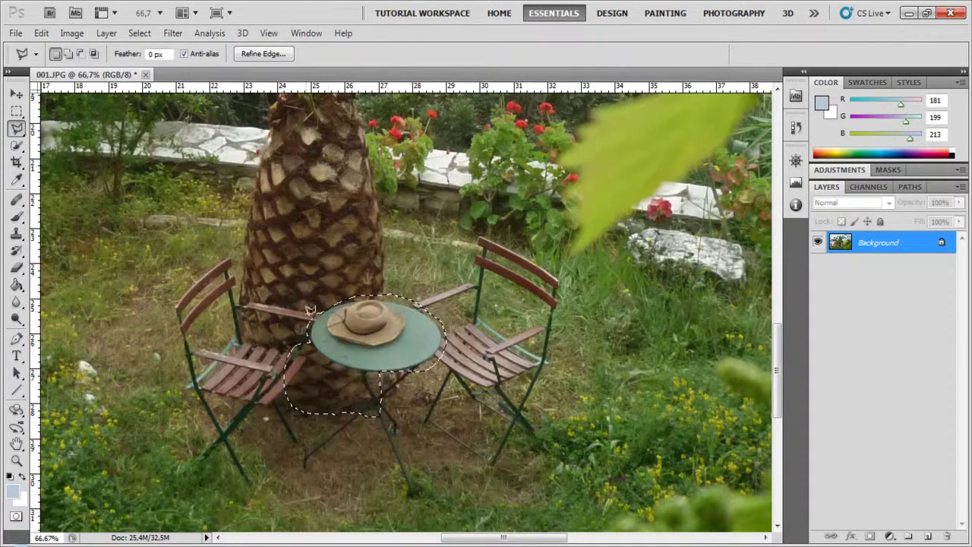
pyautogui.rightClick(328, 341)
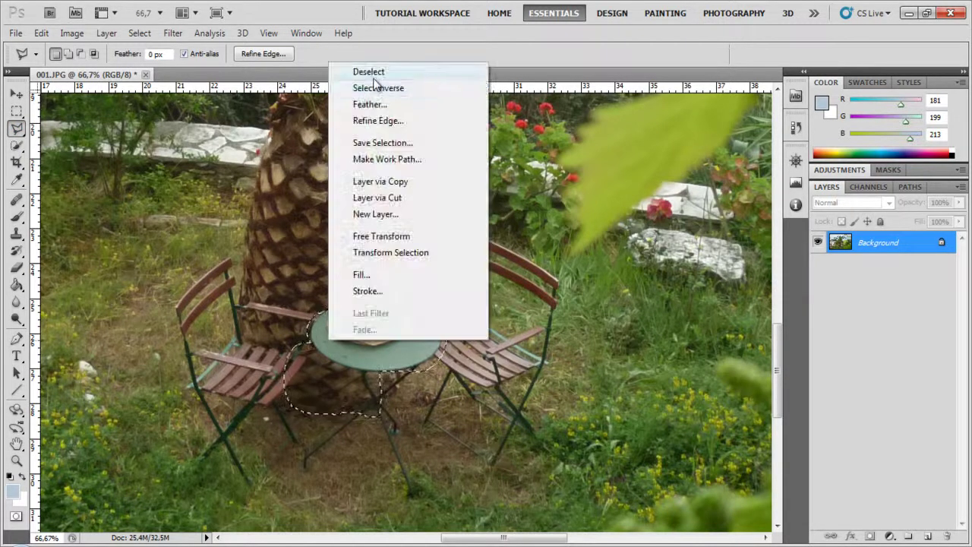
pyautogui.click(372, 73)
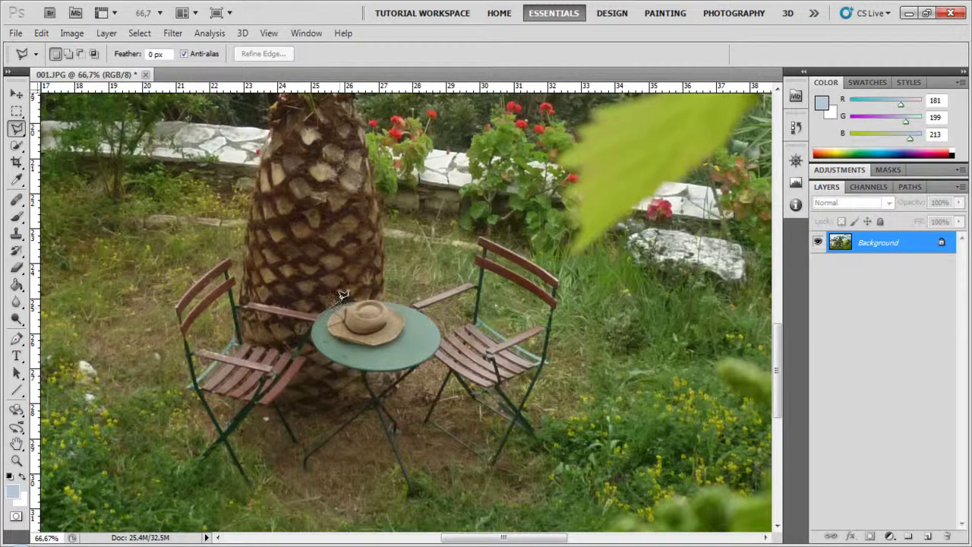
# Draw a straight-sided polygon selection around the table
pyautogui.click(328, 307)
pyautogui.click(433, 351)
pyautogui.click(319, 313)
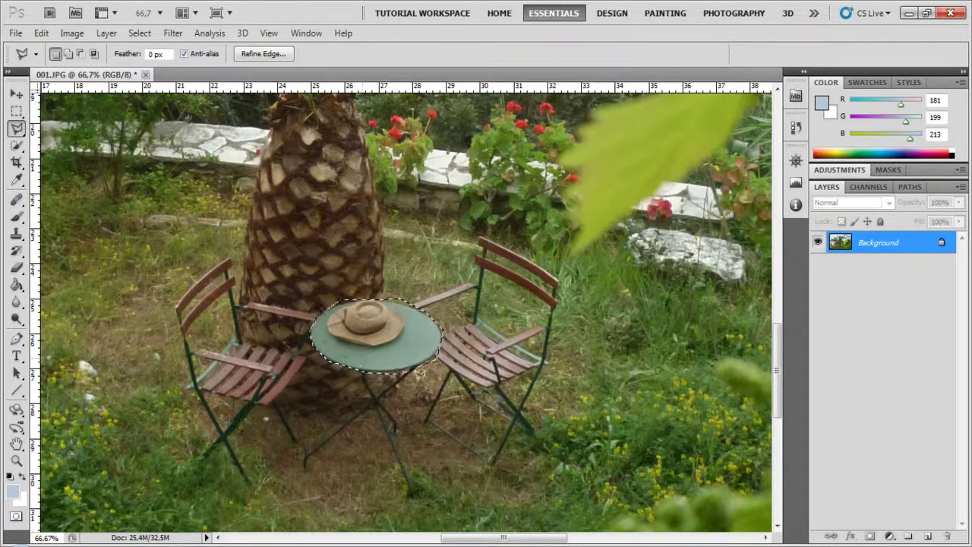
# Outline the trunk and hat area with a polygon selection, then deselect it
pyautogui.click(309, 240)
pyautogui.click(308, 287)
pyautogui.click(267, 307)
pyautogui.click(315, 310)
pyautogui.click(306, 356)
pyautogui.click(368, 331)
pyautogui.click(348, 296)
pyautogui.click(375, 261)
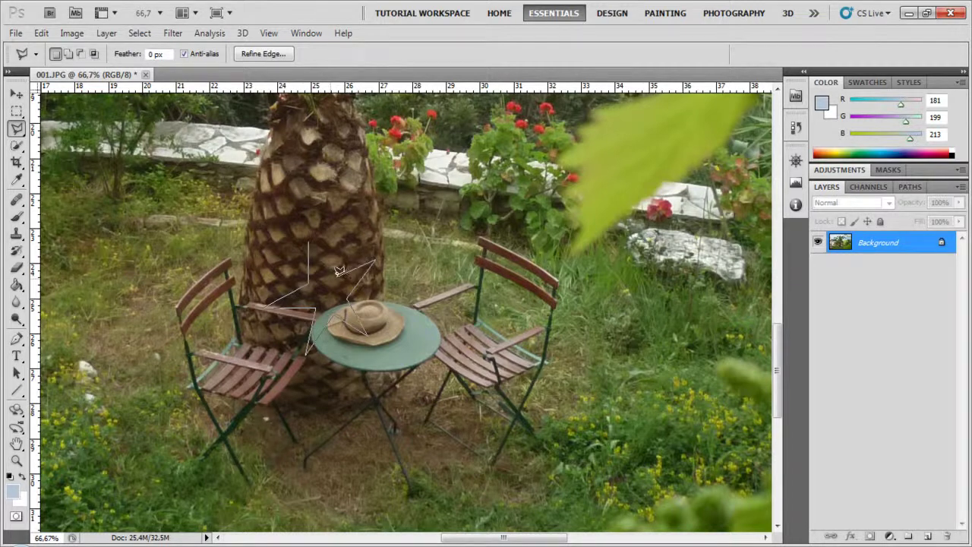
pyautogui.click(310, 240)
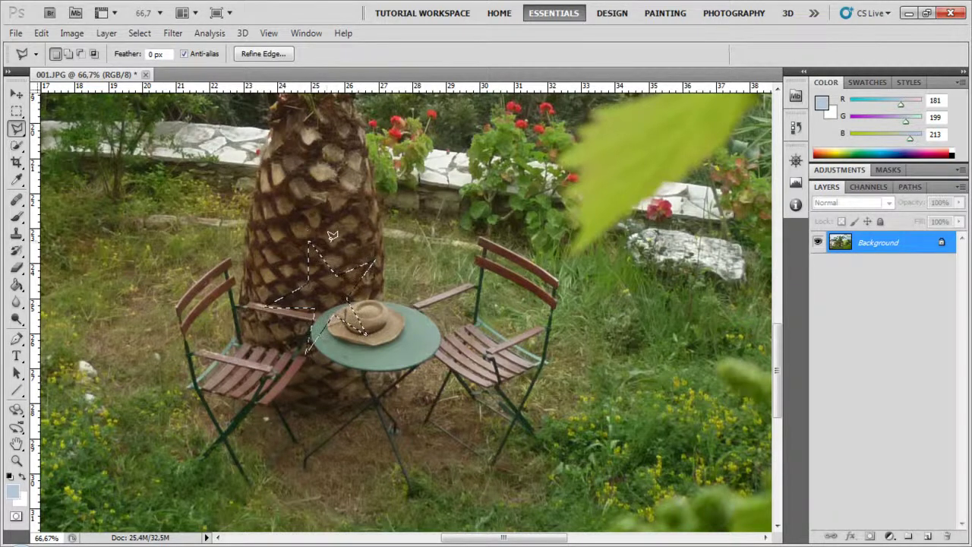
pyautogui.rightClick(326, 286)
pyautogui.click(365, 19)
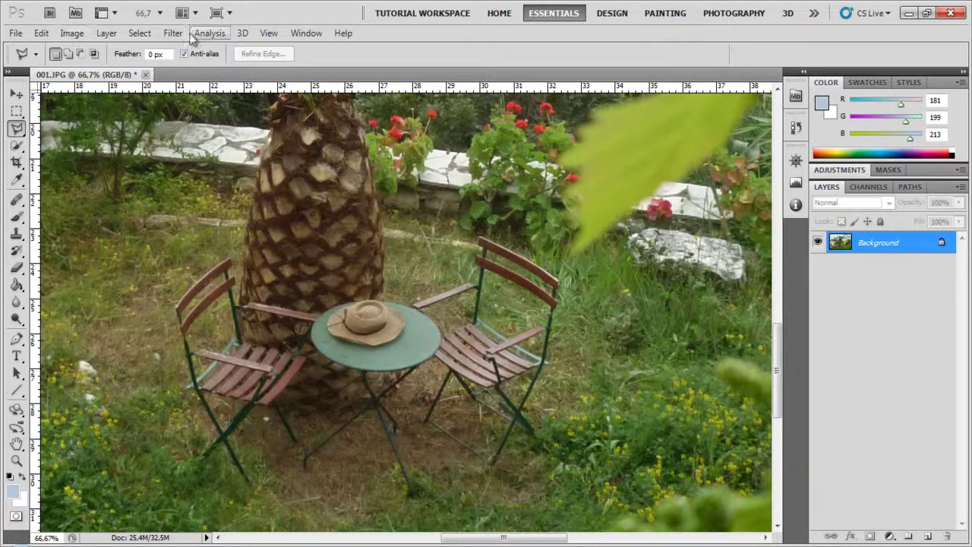
# Trace the tabletop with the Magnetic Lasso Tool, then cancel the attempt with Ctrl+D
pyautogui.moveTo(16, 128)
pyautogui.mouseDown()
pyautogui.moveTo(65, 130)
pyautogui.moveTo(69, 164)
pyautogui.moveTo(77, 161)
pyautogui.mouseUp()
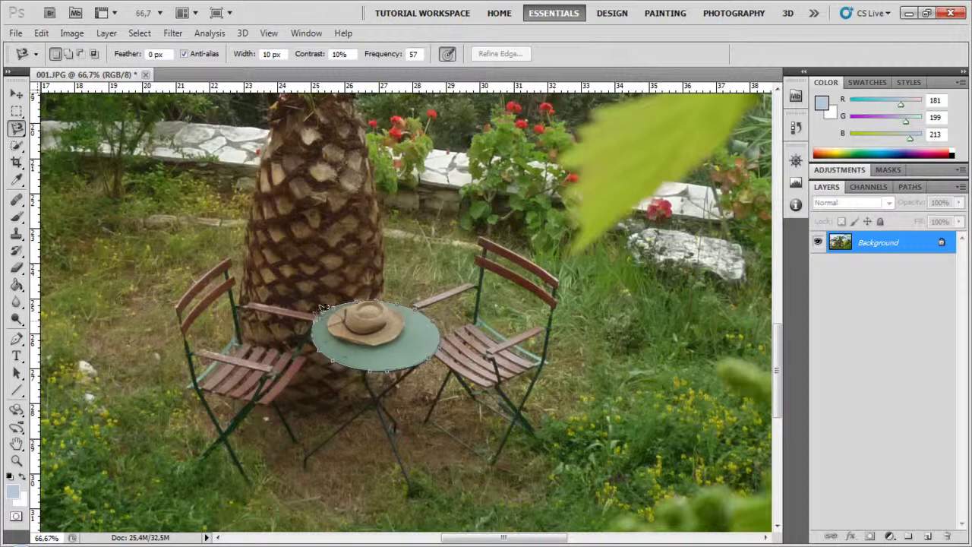
pyautogui.click(326, 305)
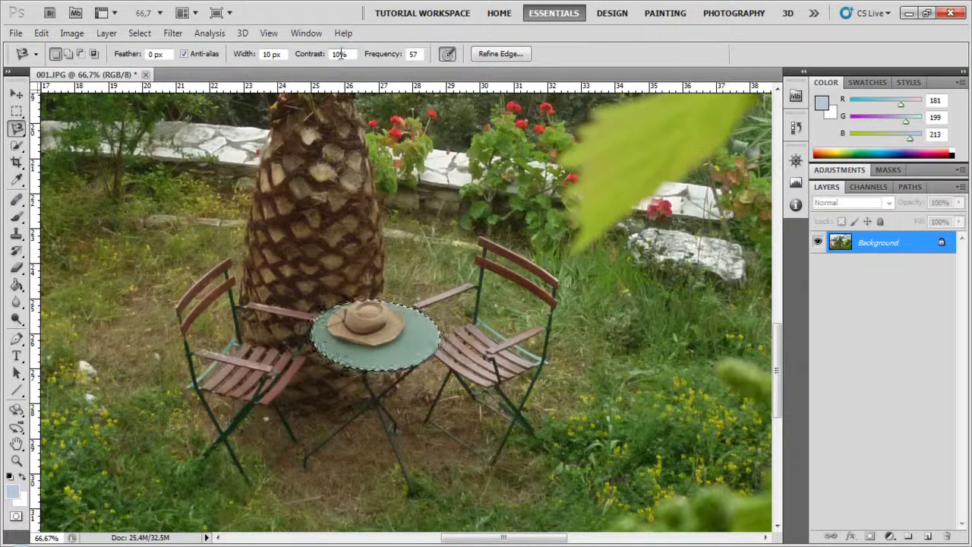
pyautogui.click(345, 295)
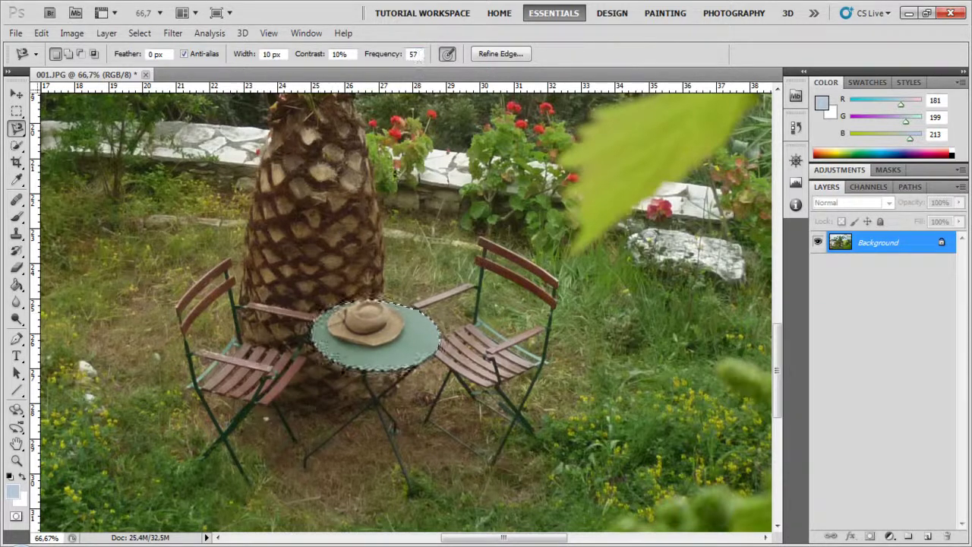
pyautogui.hotkey('ctrl', 'd')
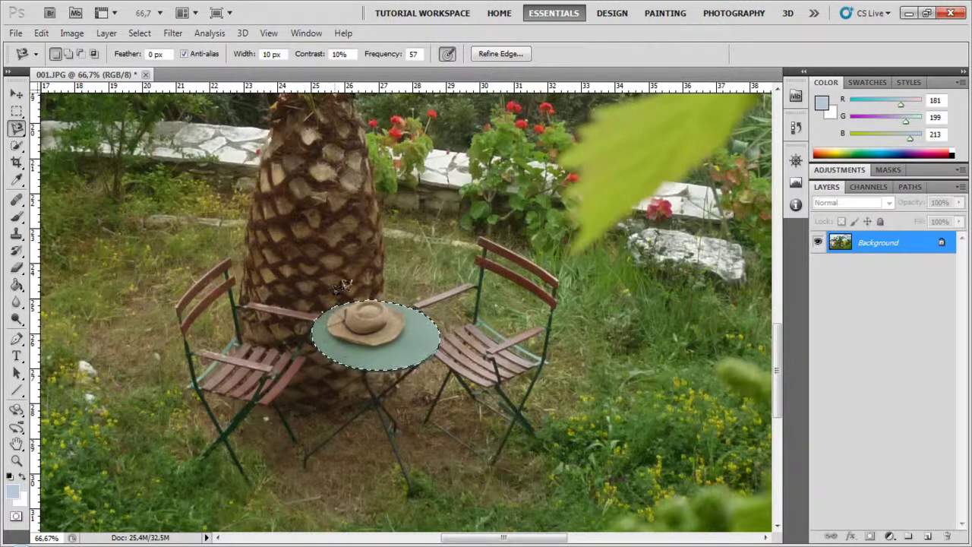
# Retrace the table top edge with the Magnetic Lasso until it closes, then deselect
pyautogui.click(342, 298)
pyautogui.click(342, 296)
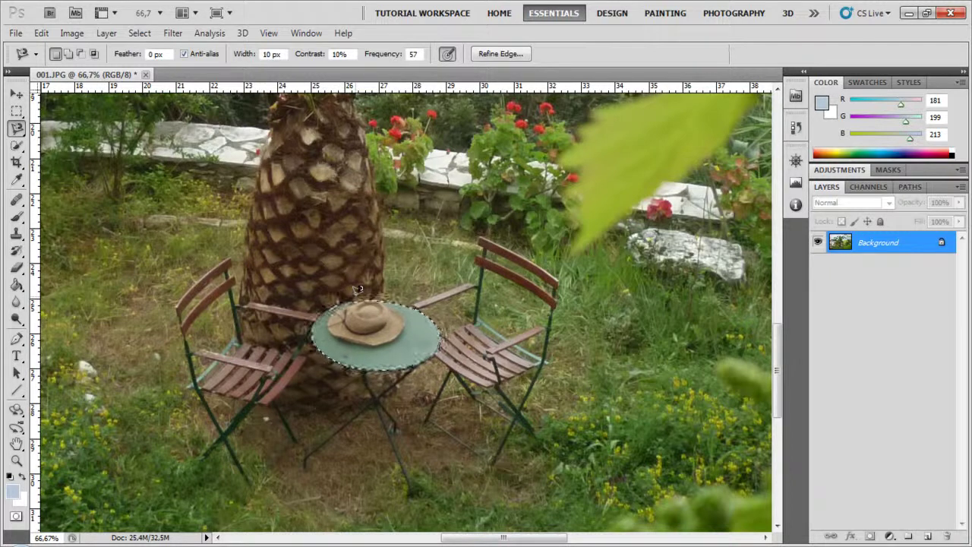
pyautogui.rightClick(393, 329)
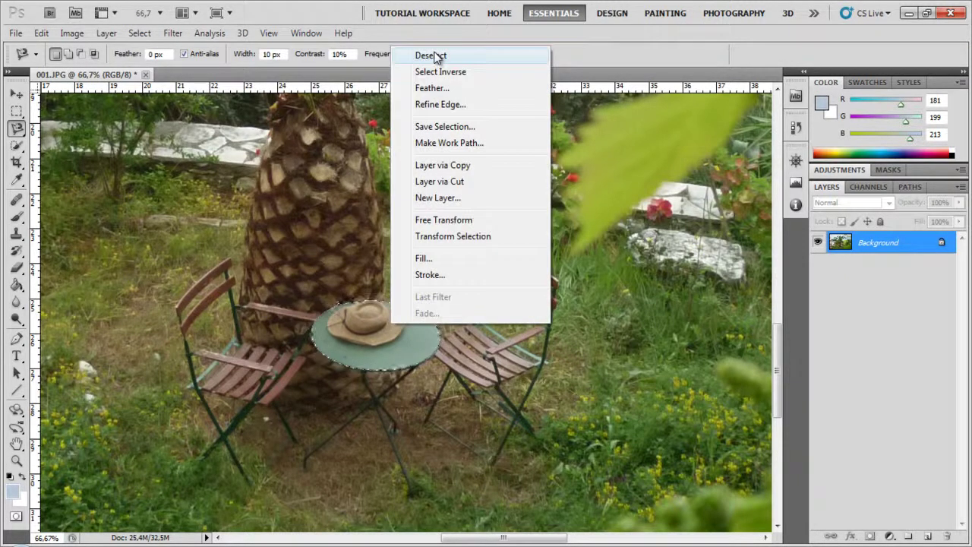
pyautogui.click(431, 57)
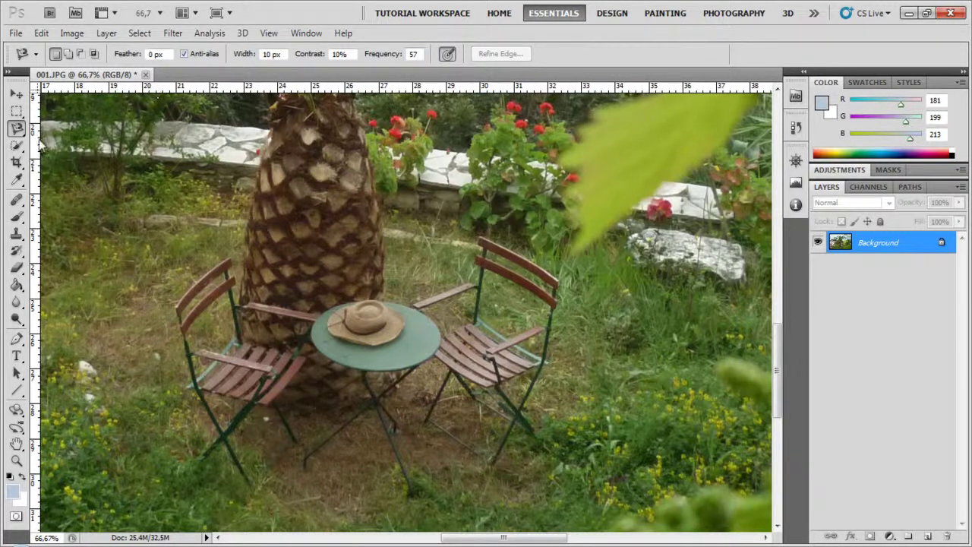
# Enlarge the Quick Selection Tool brush and paint across the green tabletop and hat
pyautogui.click(17, 130)
pyautogui.click(17, 146)
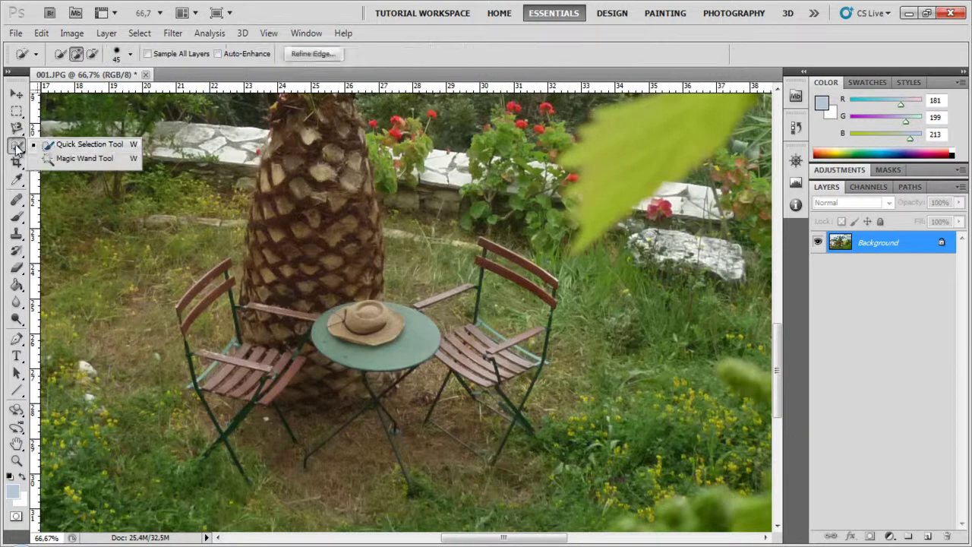
pyautogui.click(54, 146)
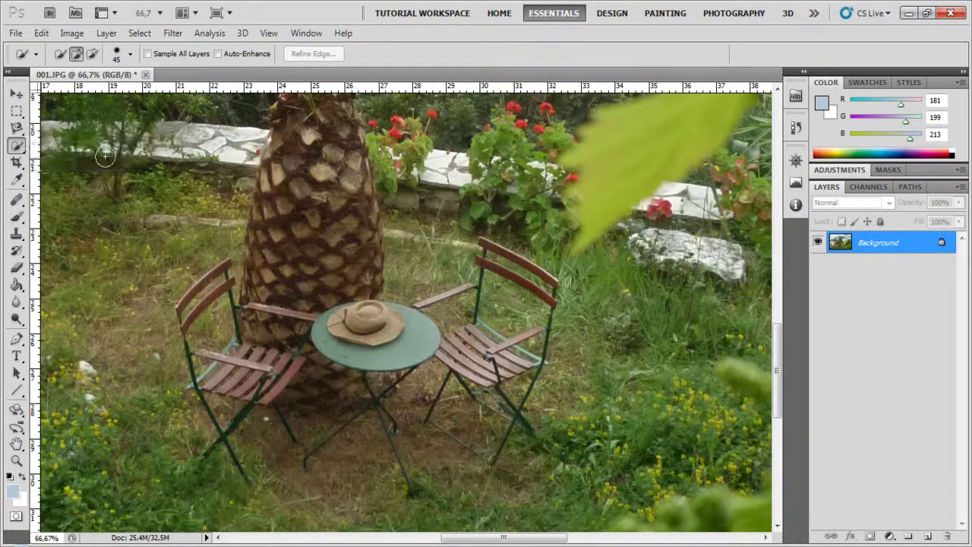
pyautogui.click(131, 56)
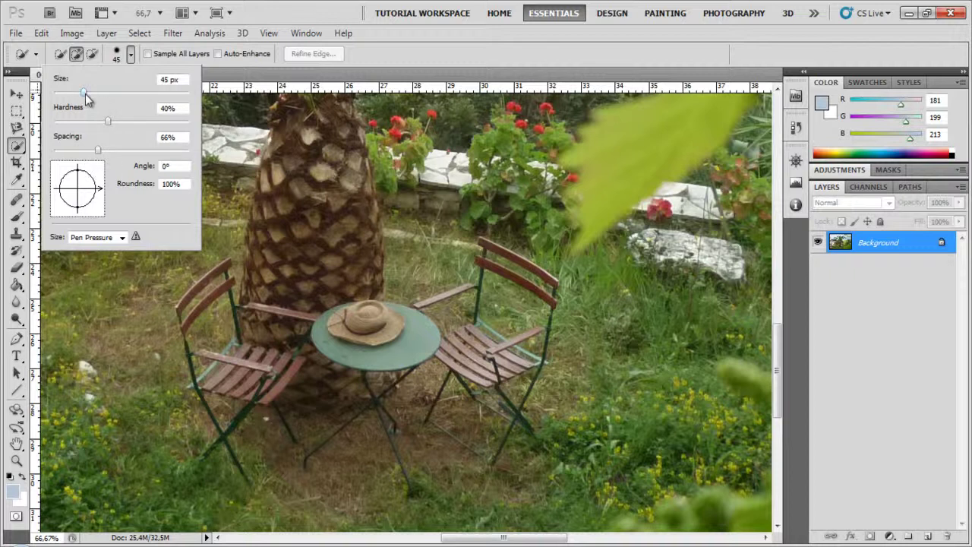
pyautogui.moveTo(83, 92); pyautogui.dragTo(80, 92)
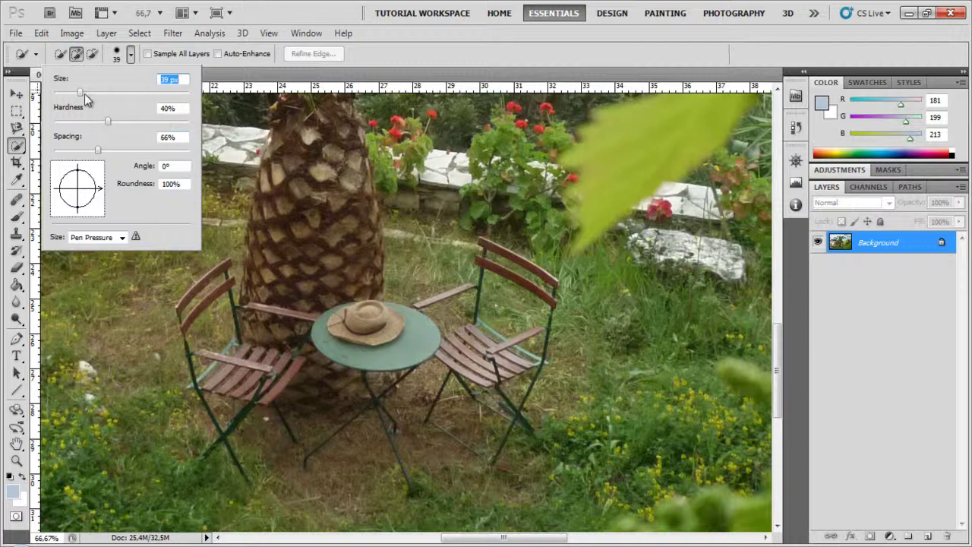
pyautogui.moveTo(80, 93)
pyautogui.mouseDown()
pyautogui.moveTo(159, 96)
pyautogui.moveTo(89, 89)
pyautogui.mouseUp()
pyautogui.click(347, 60)
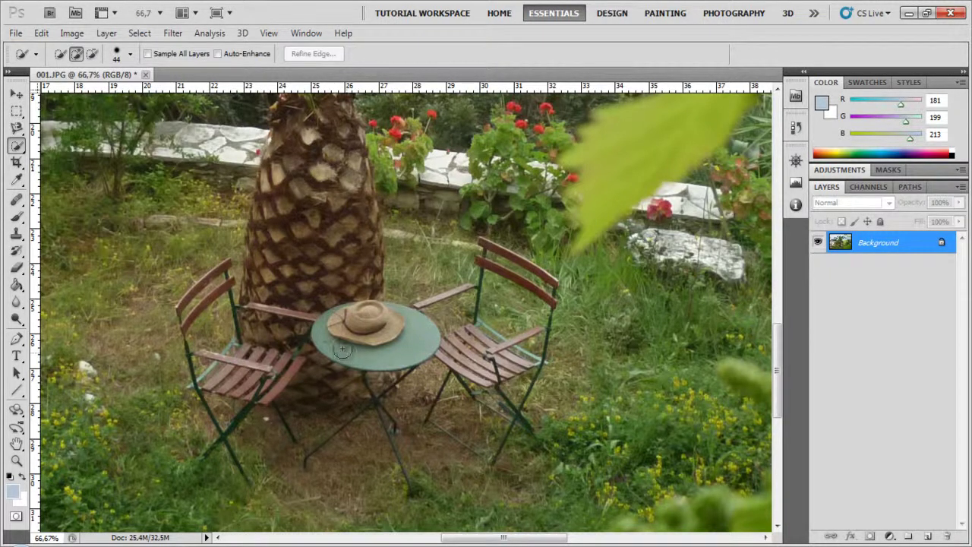
pyautogui.moveTo(339, 350); pyautogui.dragTo(333, 337)
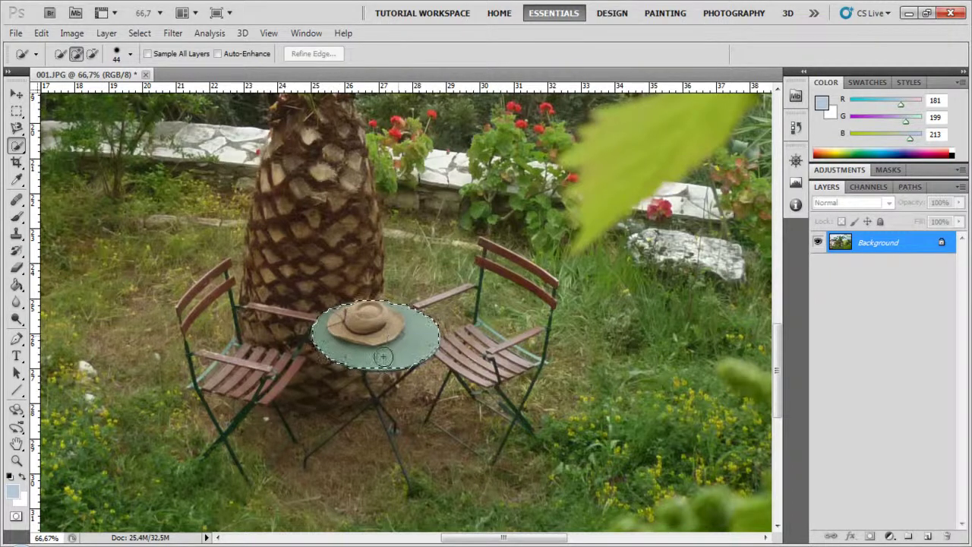
pyautogui.moveTo(390, 335); pyautogui.dragTo(422, 332)
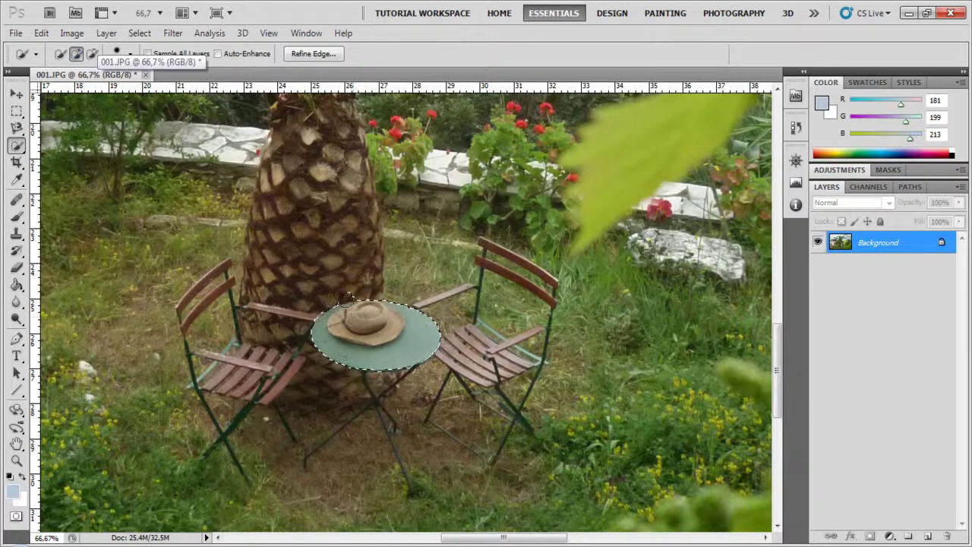
# Extend the selection over the palm trunk and stone wall, then undo the wall overreach
pyautogui.moveTo(336, 275)
pyautogui.mouseDown()
pyautogui.moveTo(346, 201)
pyautogui.moveTo(285, 182)
pyautogui.moveTo(319, 173)
pyautogui.moveTo(312, 130)
pyautogui.moveTo(341, 143)
pyautogui.moveTo(304, 136)
pyautogui.mouseUp()
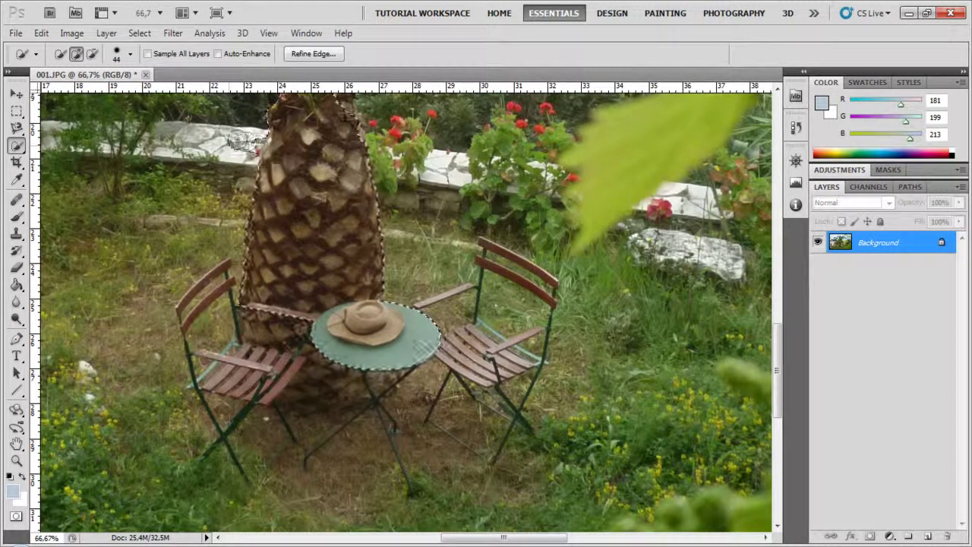
pyautogui.moveTo(248, 141); pyautogui.dragTo(50, 137)
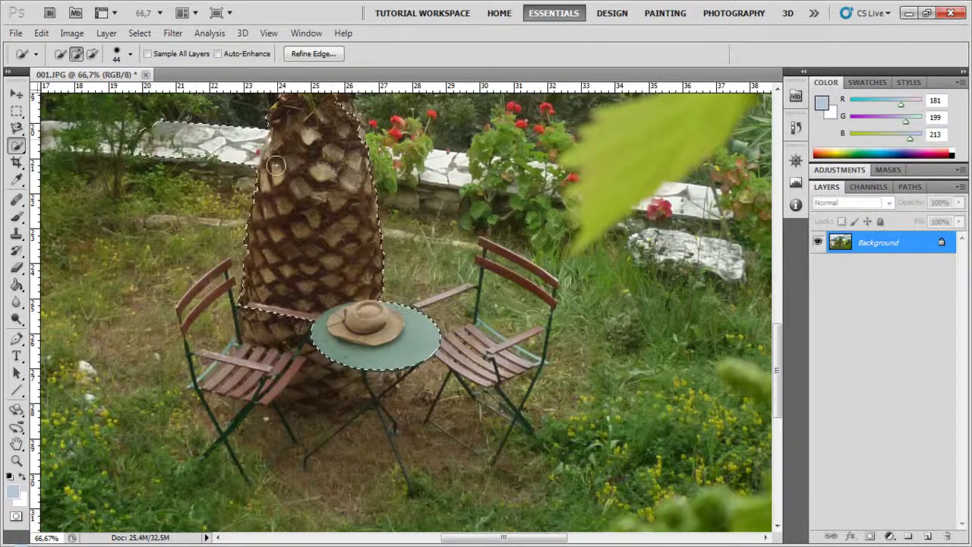
pyautogui.hotkey('ctrl', 'z')
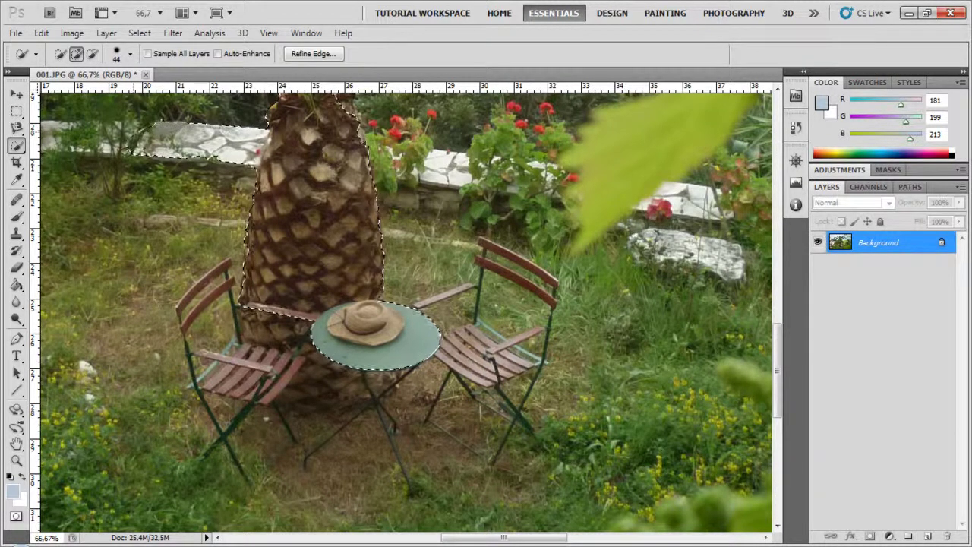
# Deselect everything and show the other Quick Selection tool variants
pyautogui.rightClick(304, 239)
pyautogui.click(344, 251)
pyautogui.rightClick(17, 145)
# Select the table top with the Magic Wand at tolerance 32
pyautogui.click(76, 158)
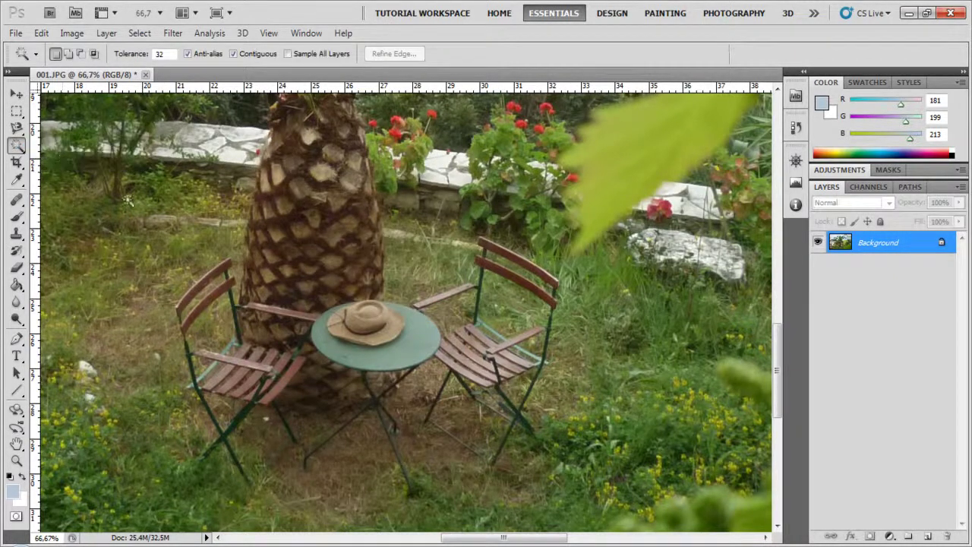
pyautogui.click(405, 350)
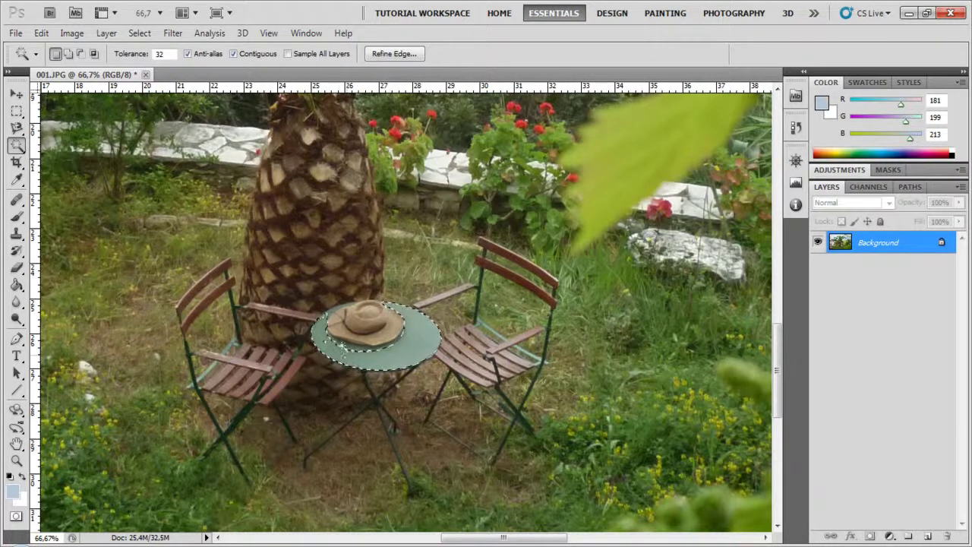
pyautogui.doubleClick(159, 54)
pyautogui.write('32')
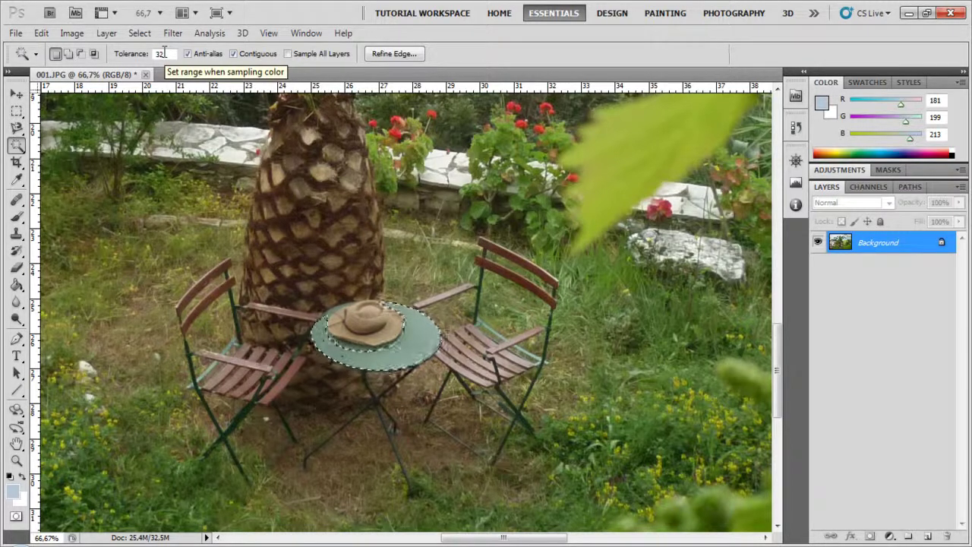
# Set the Magic Wand tolerance to 1 and deselect the tabletop
pyautogui.moveTo(162, 53); pyautogui.dragTo(151, 54)
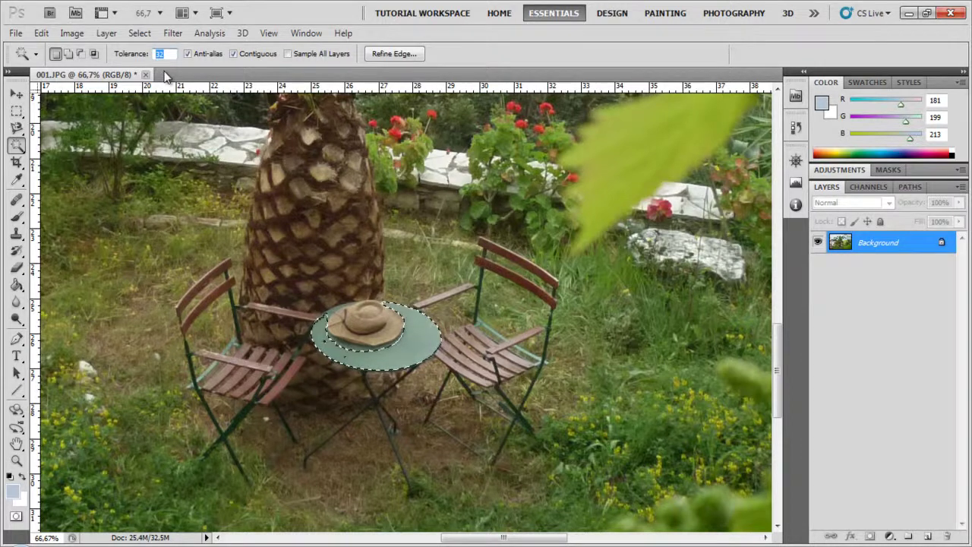
pyautogui.write('1')
pyautogui.rightClick(426, 342)
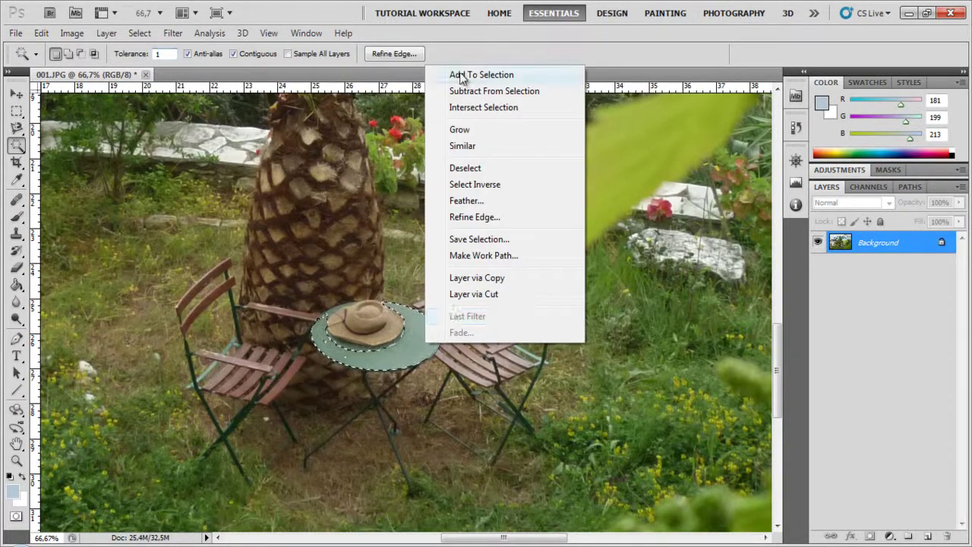
pyautogui.click(474, 168)
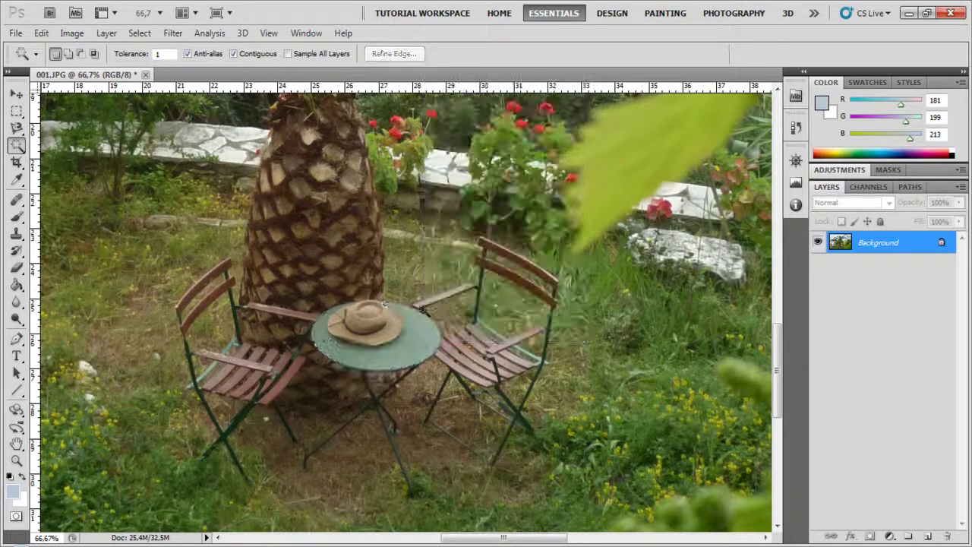
# Click the table at tolerance 1, then reset tolerance to 32 and uncheck Contiguous
pyautogui.click(412, 351)
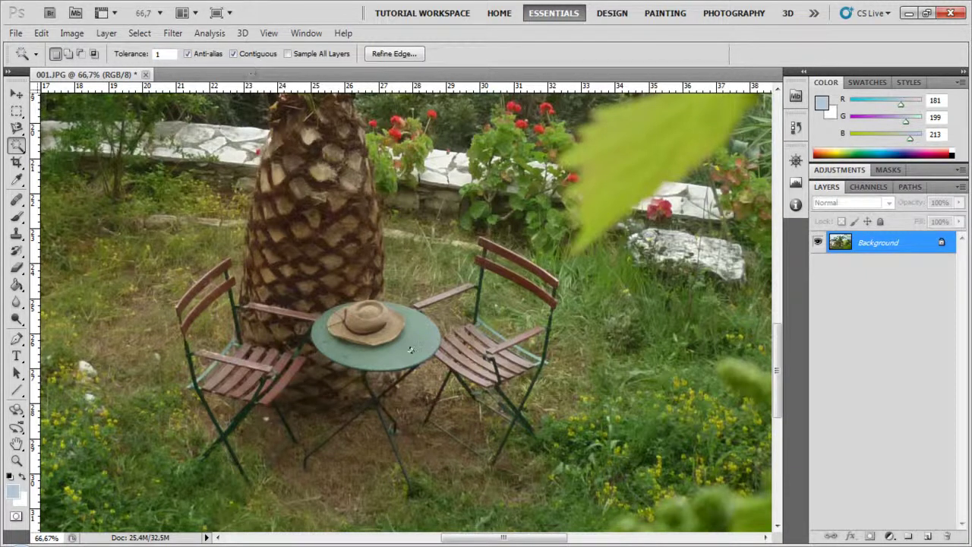
pyautogui.click(141, 54)
pyautogui.write('32')
pyautogui.click(234, 54)
# Magic Wand the table to select matching colours photo-wide, then recheck Contiguous and deselect
pyautogui.click(417, 335)
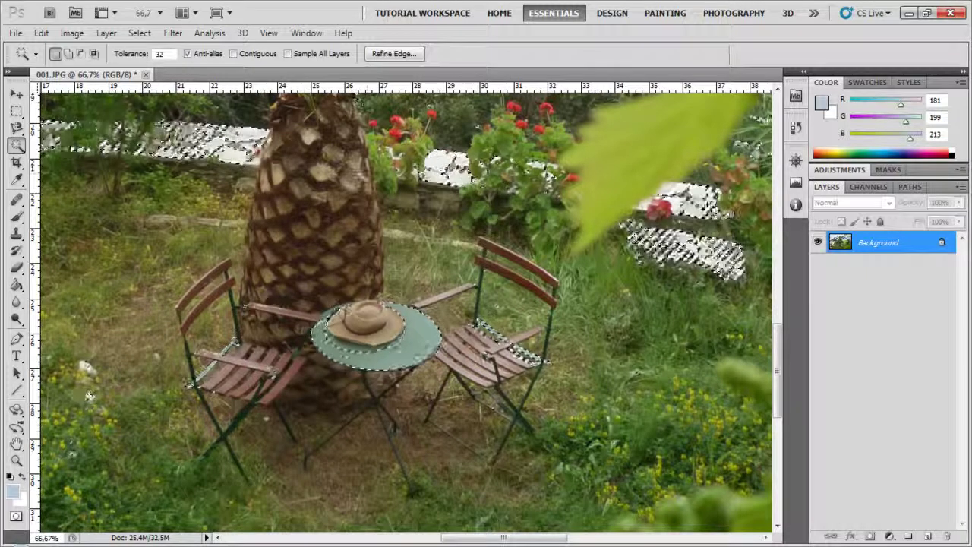
pyautogui.click(234, 54)
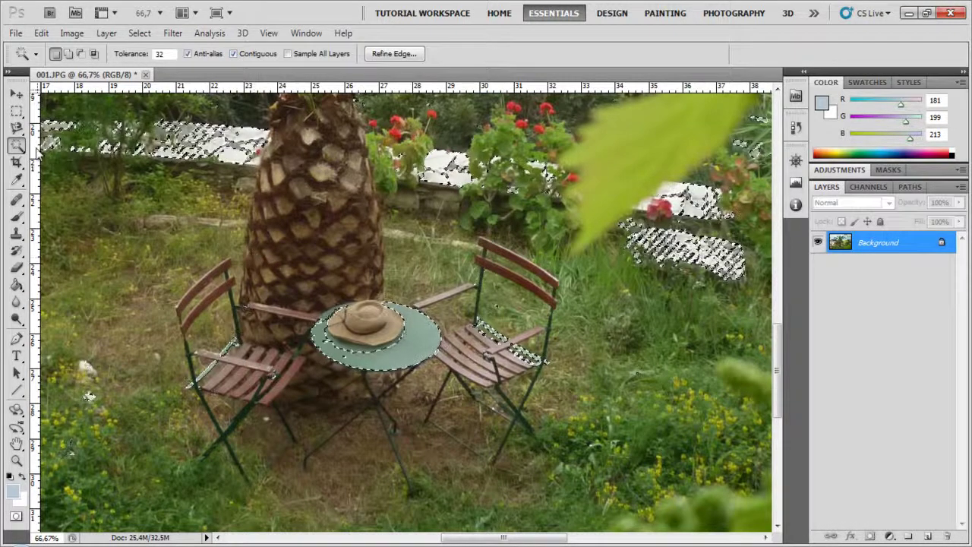
pyautogui.rightClick(192, 142)
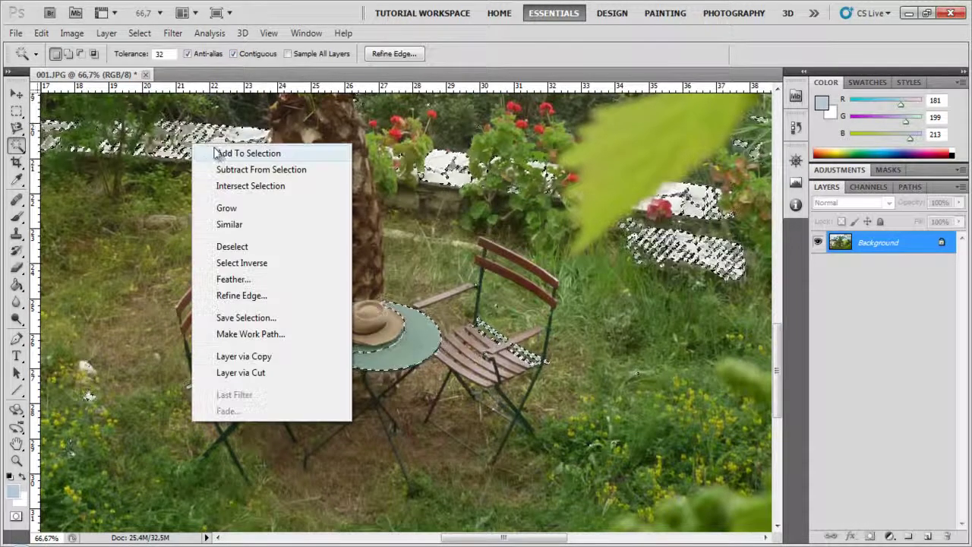
pyautogui.click(235, 247)
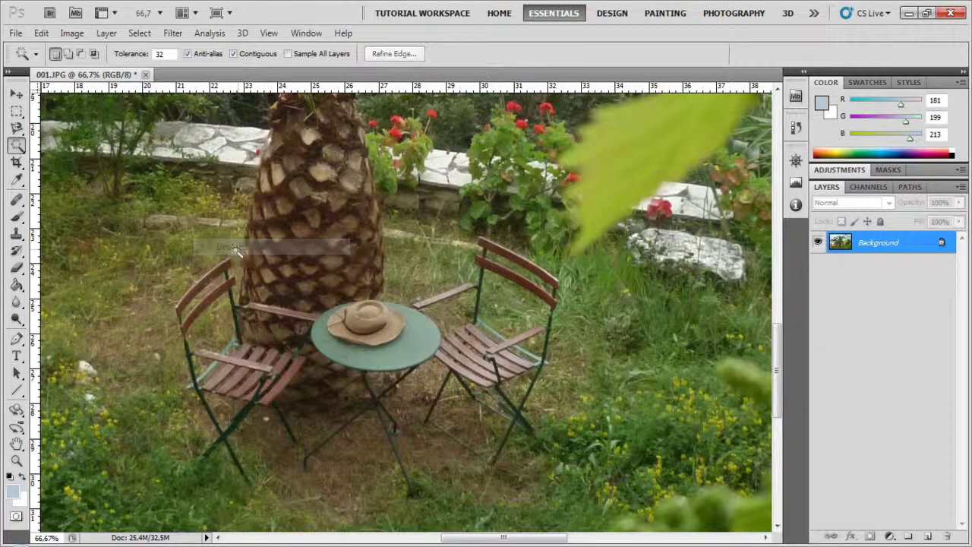
# Close the Color Range dialog unused and zoom out to 25% to show the whole photo
pyautogui.click(142, 34)
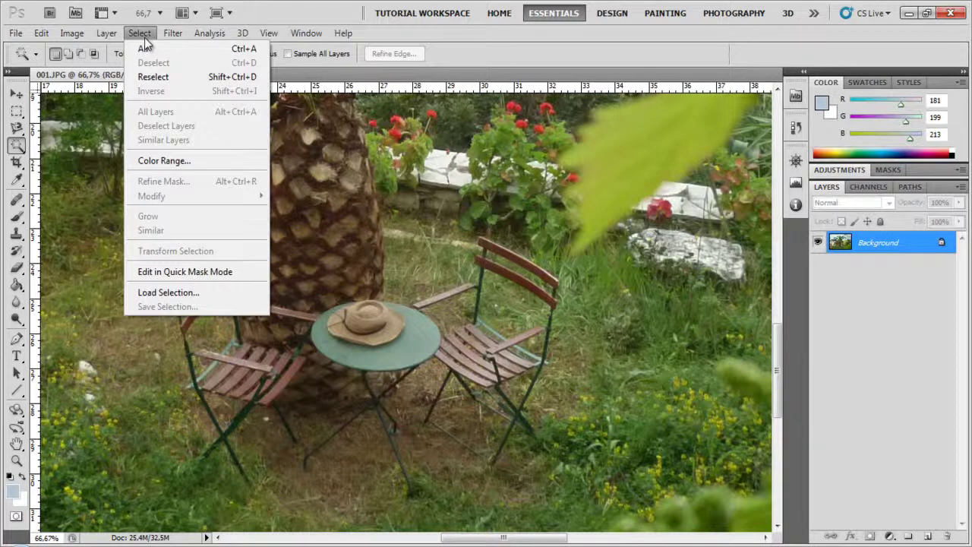
pyautogui.click(165, 163)
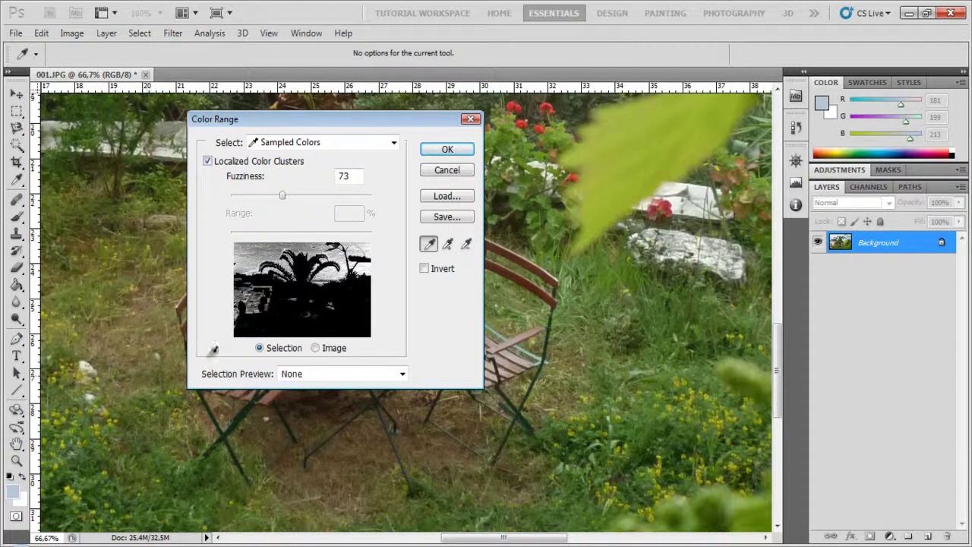
pyautogui.click(425, 169)
pyautogui.click(16, 460)
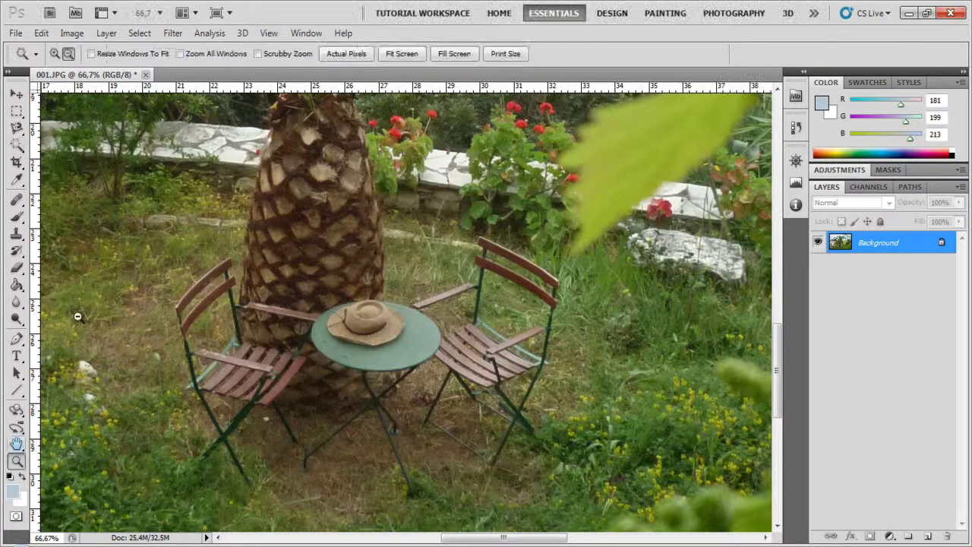
pyautogui.keyDown('alt'); pyautogui.click(499, 355); pyautogui.keyUp('alt')
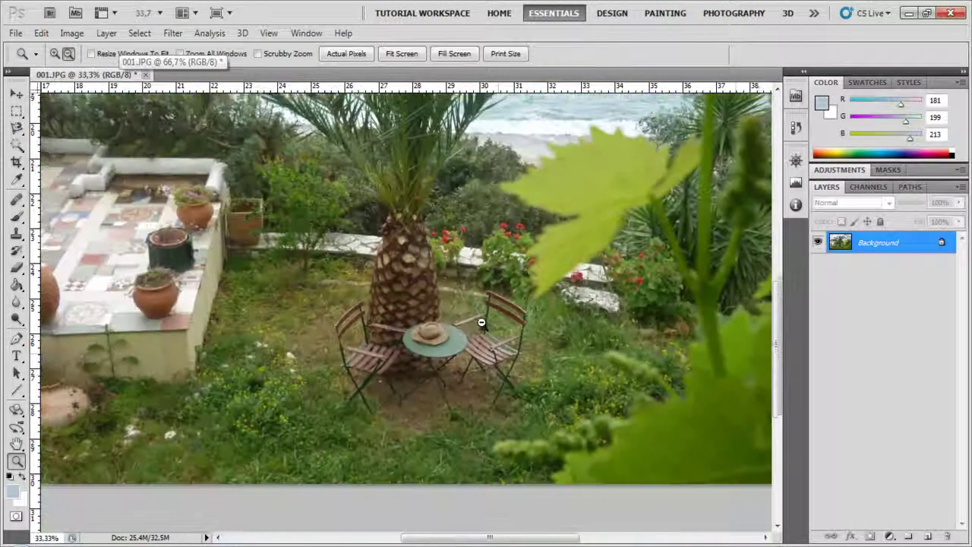
pyautogui.click(139, 34)
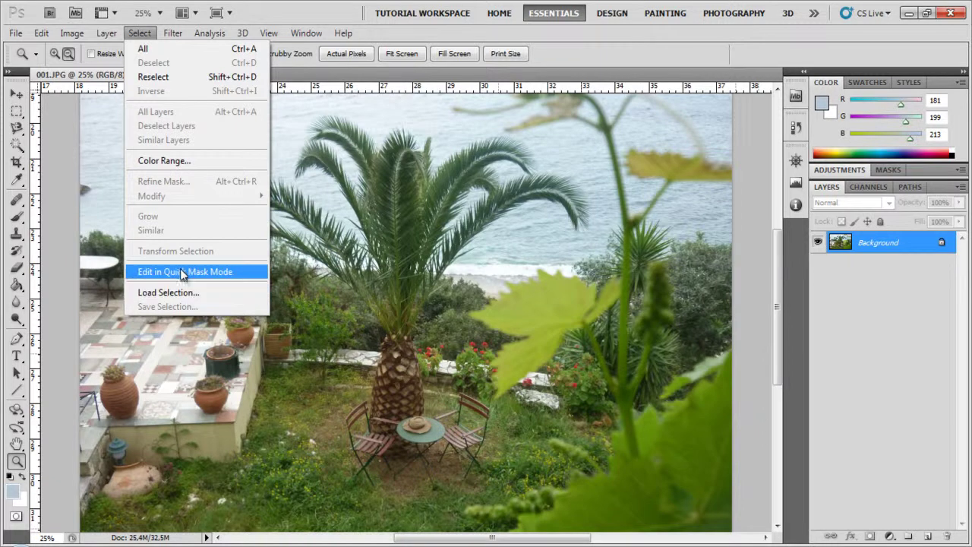
# Sample the sky in Color Range, with Localized Color Clusters off and Fuzziness 54
pyautogui.click(185, 163)
pyautogui.moveTo(320, 120); pyautogui.dragTo(558, 144)
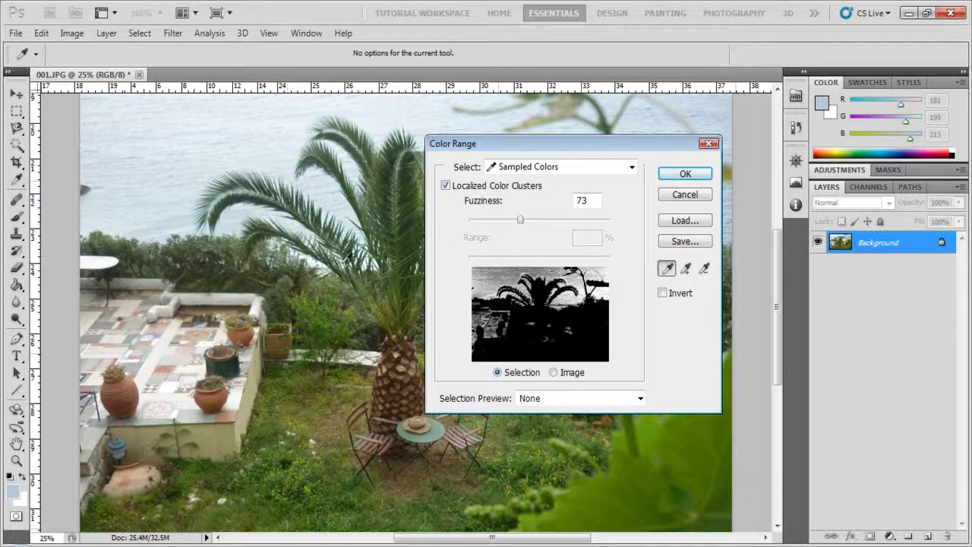
pyautogui.click(212, 113)
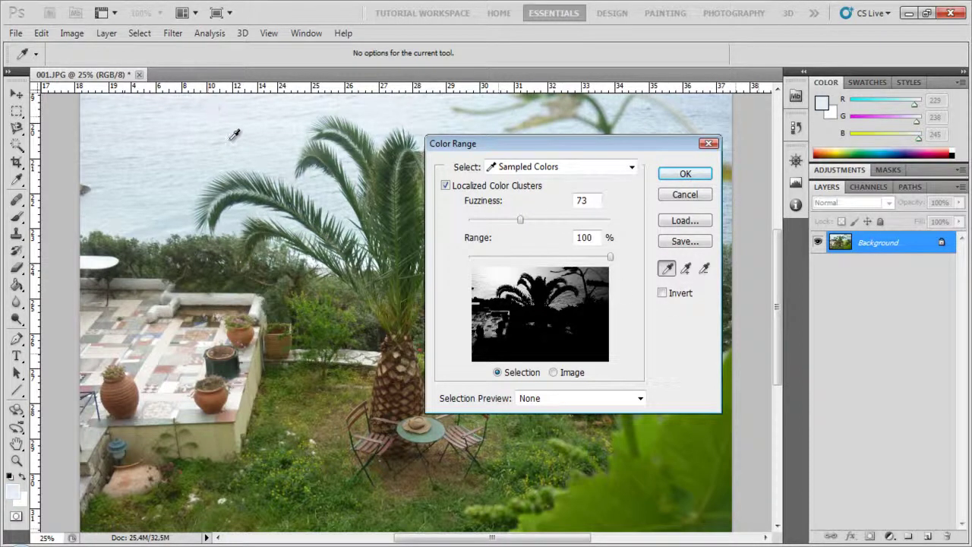
pyautogui.click(445, 186)
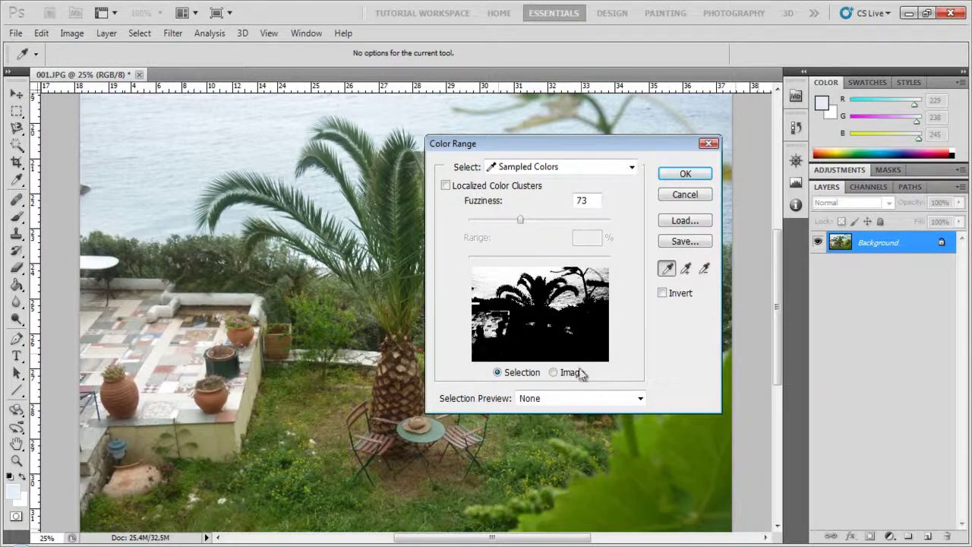
pyautogui.moveTo(519, 222)
pyautogui.mouseDown()
pyautogui.moveTo(573, 215)
pyautogui.moveTo(491, 215)
pyautogui.moveTo(611, 217)
pyautogui.moveTo(509, 230)
pyautogui.mouseUp()
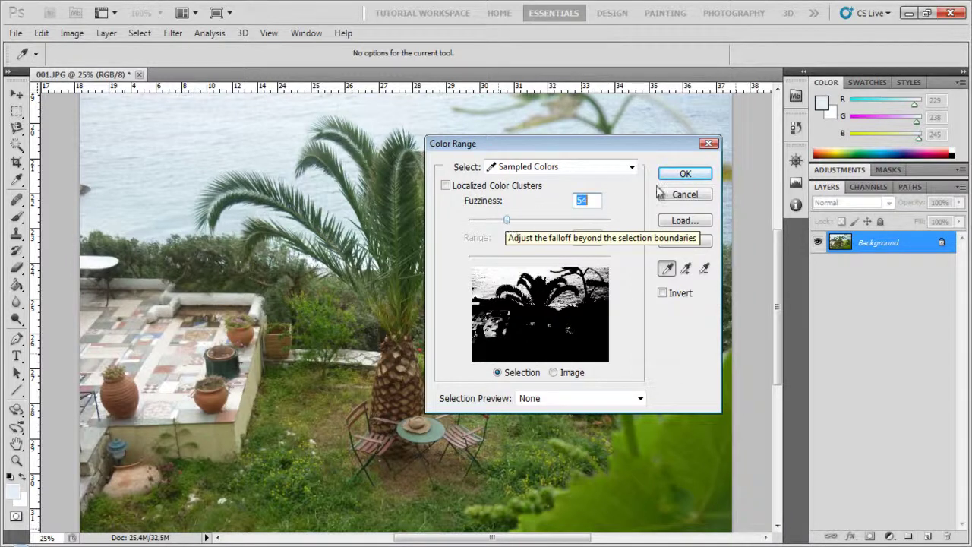
pyautogui.click(683, 175)
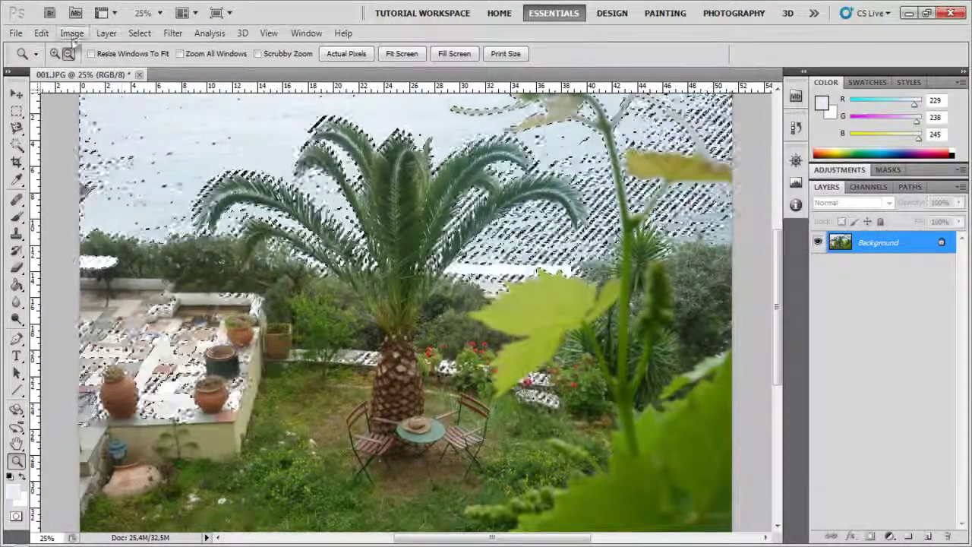
# Deselect the previous sky selection from the Select menu
pyautogui.click(137, 34)
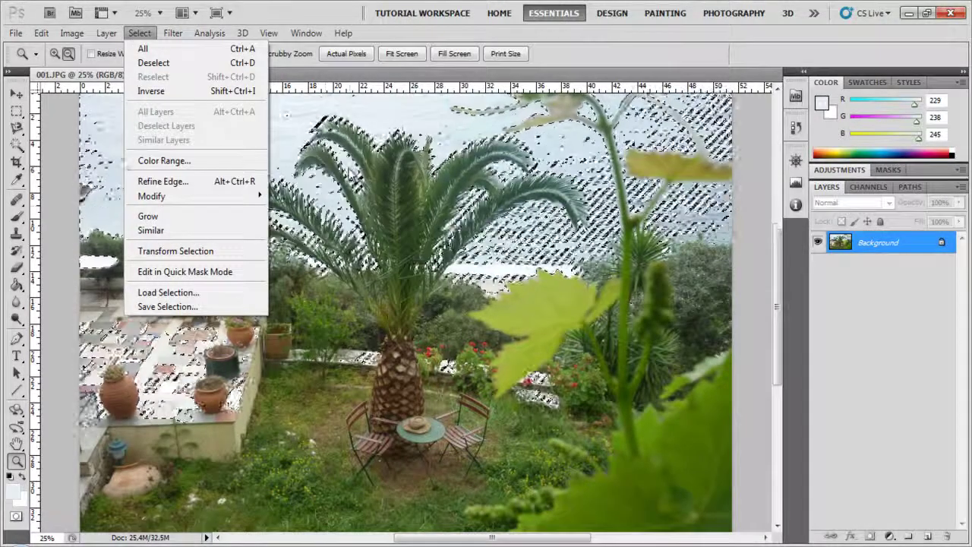
pyautogui.rightClick(351, 171)
pyautogui.rightClick(313, 159)
pyautogui.click(139, 32)
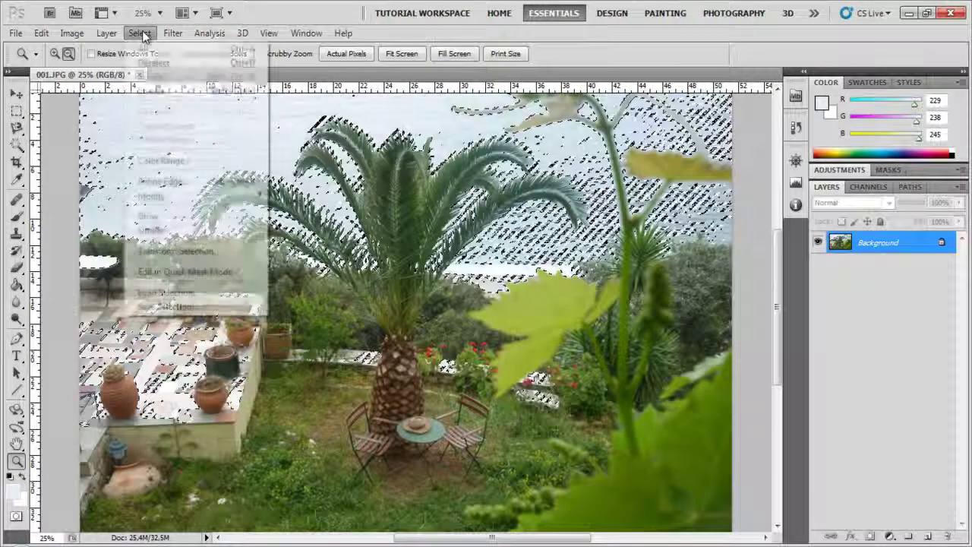
pyautogui.click(141, 63)
# Reopen Color Range with Localized Color Clusters on, Fuzziness 69, and resample the sky
pyautogui.click(139, 33)
pyautogui.click(180, 160)
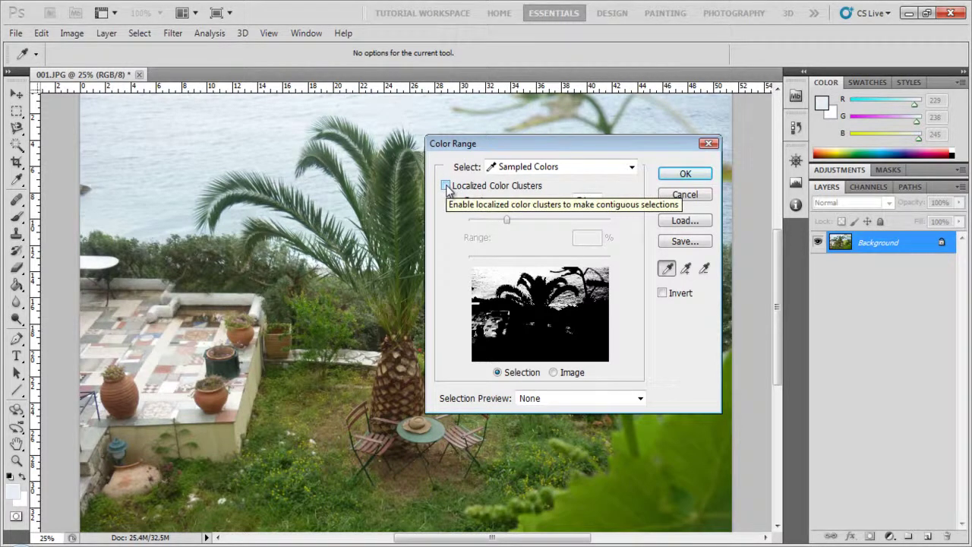
pyautogui.click(446, 186)
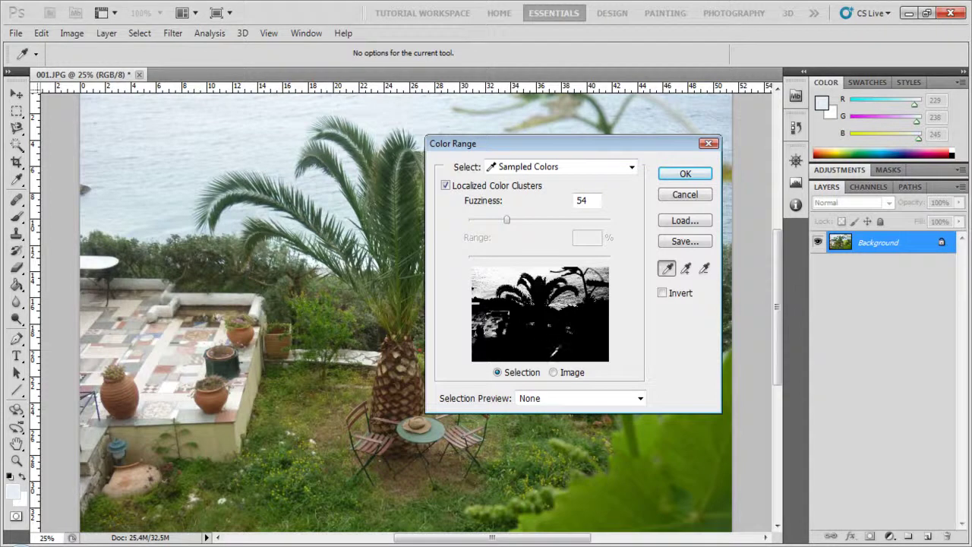
pyautogui.click(554, 373)
pyautogui.click(498, 373)
pyautogui.click(510, 222)
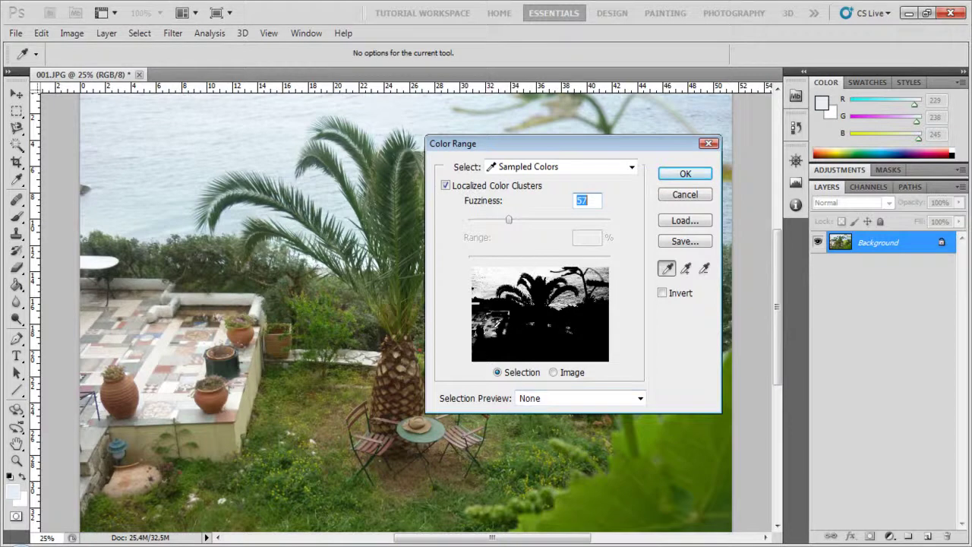
pyautogui.click(447, 187)
pyautogui.click(447, 187)
pyautogui.moveTo(509, 222)
pyautogui.mouseDown()
pyautogui.moveTo(493, 220)
pyautogui.moveTo(579, 222)
pyautogui.moveTo(516, 221)
pyautogui.mouseUp()
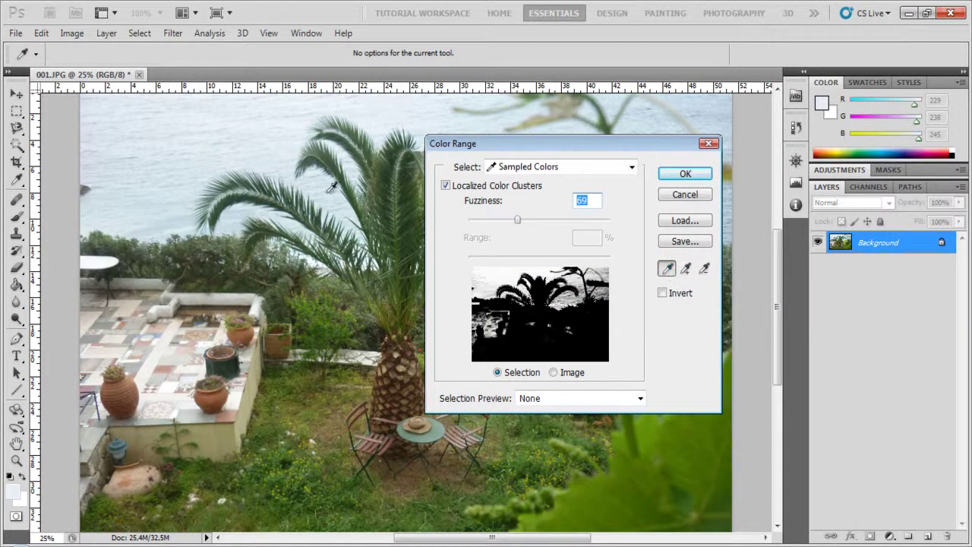
pyautogui.click(225, 159)
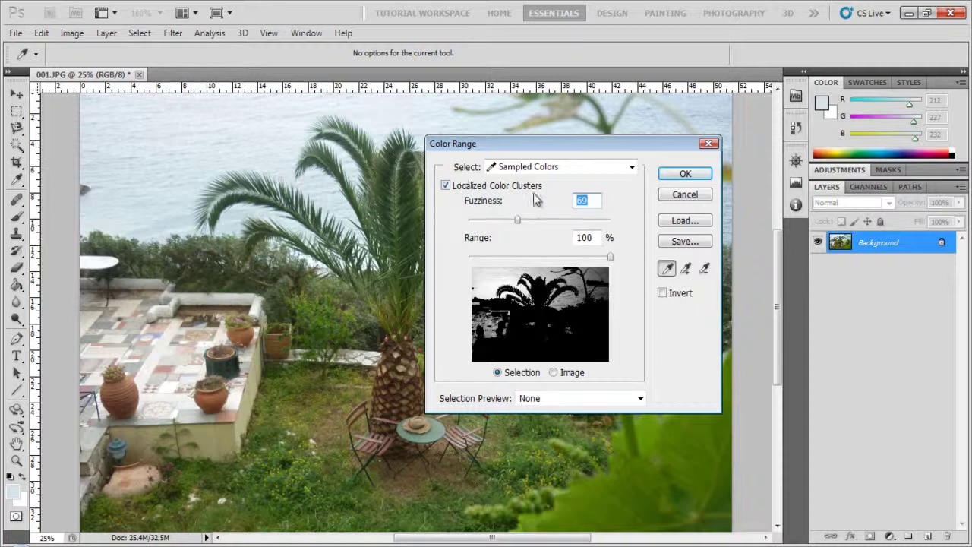
# Narrow the Color Range to 30%, preview in Grayscale, and accept the selection
pyautogui.moveTo(612, 259); pyautogui.dragTo(512, 257)
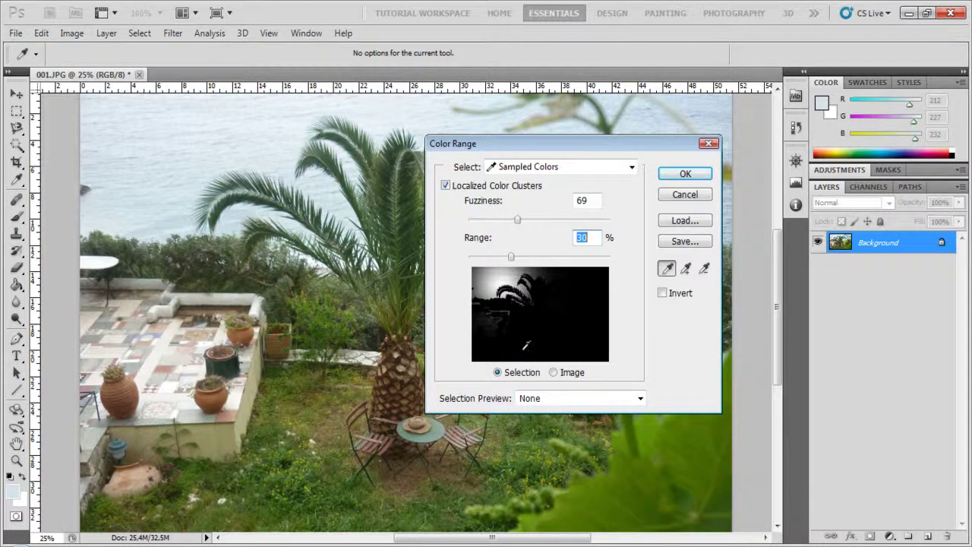
pyautogui.click(543, 400)
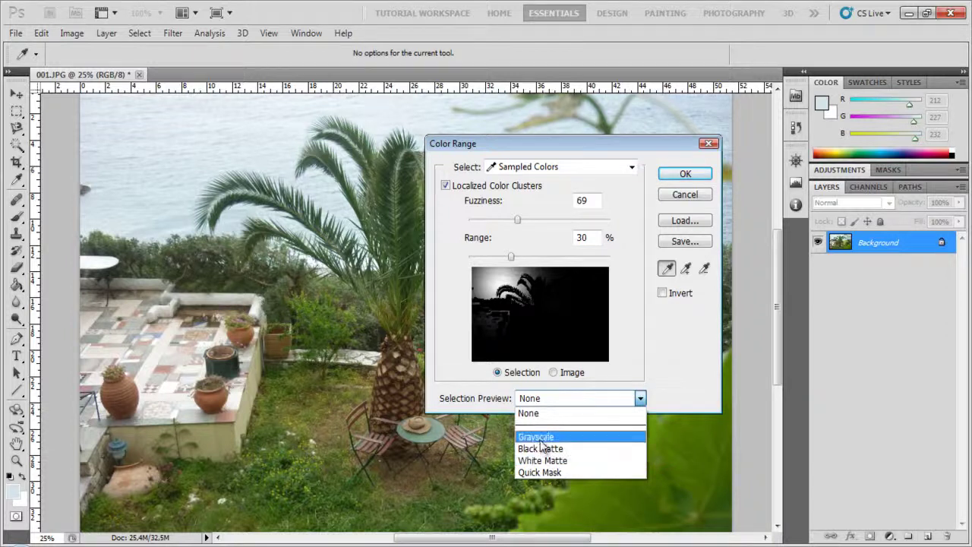
pyautogui.click(542, 436)
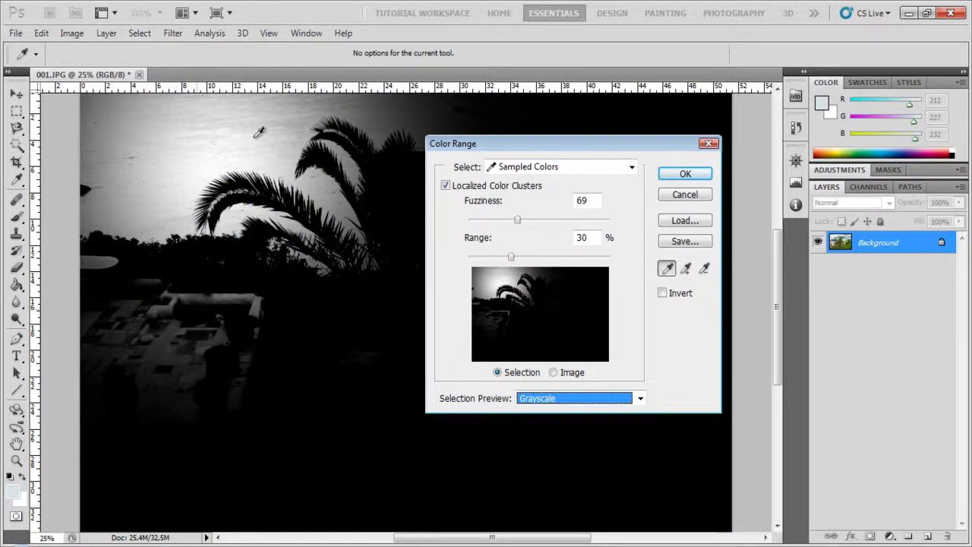
pyautogui.click(684, 173)
pyautogui.press('z')
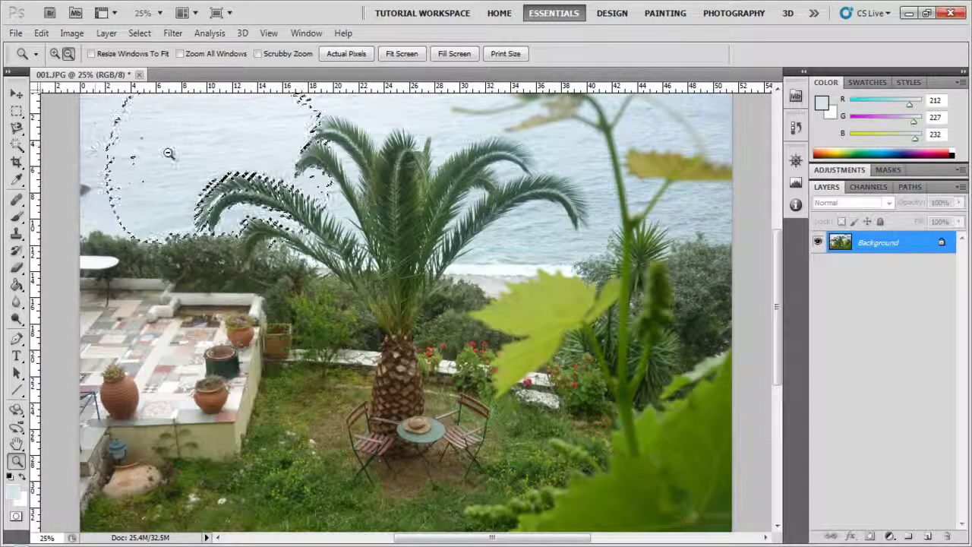
# Deselect the sky selection using the Rectangular Marquee's canvas context menu
pyautogui.click(16, 111)
pyautogui.rightClick(214, 137)
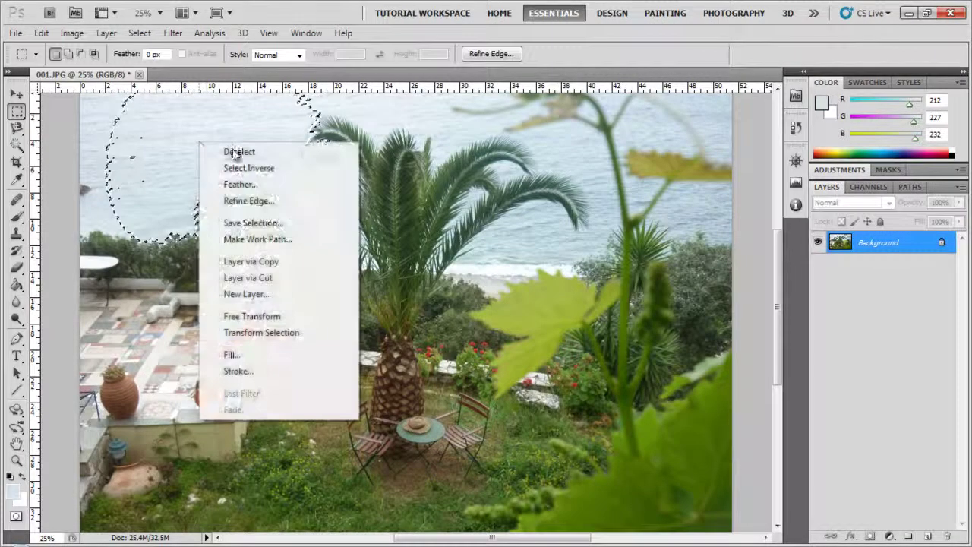
pyautogui.click(229, 148)
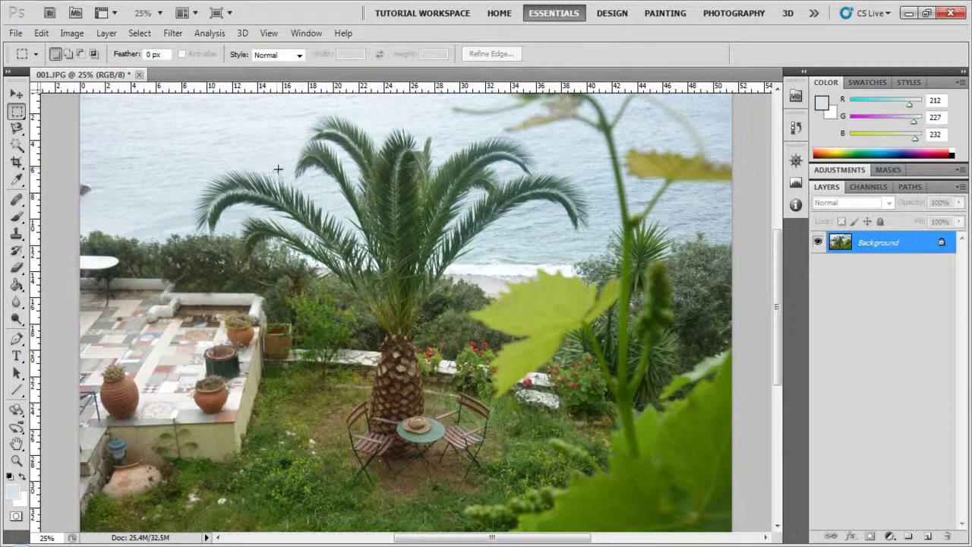